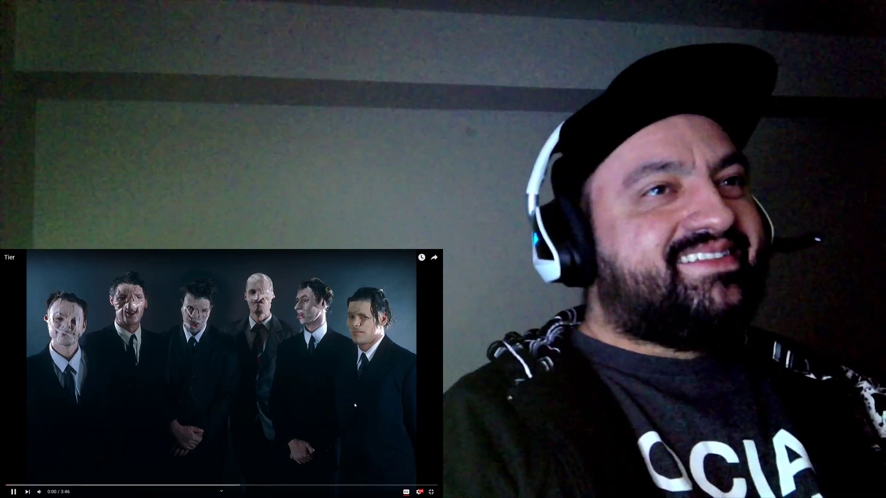
{"action": "left_click", "coordinate": [253, 381]}
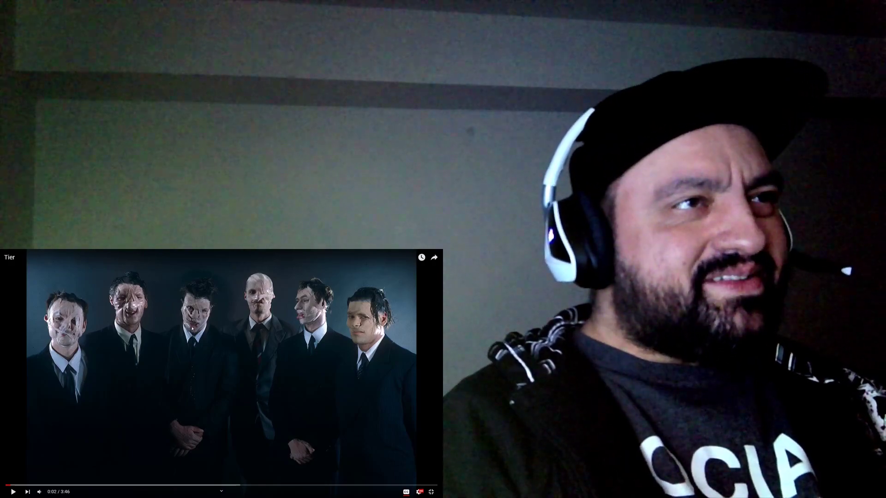
{"action": "left_click", "coordinate": [208, 355]}
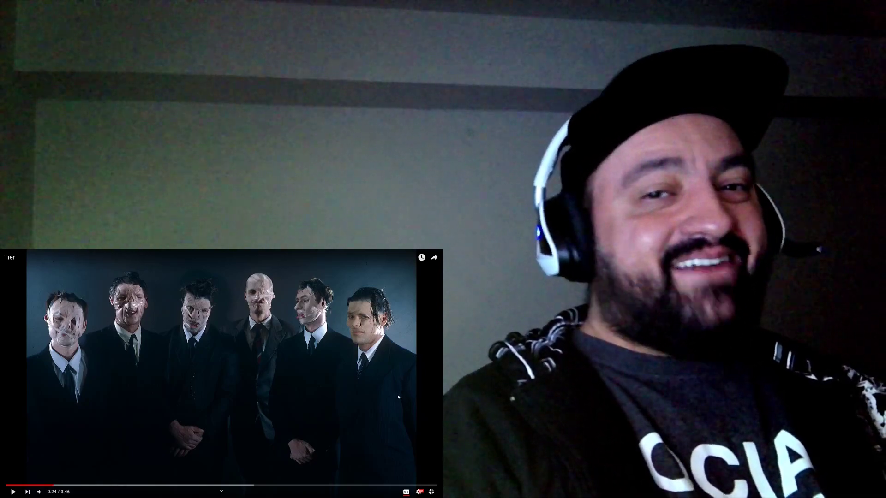
{"action": "left_click", "coordinate": [399, 397]}
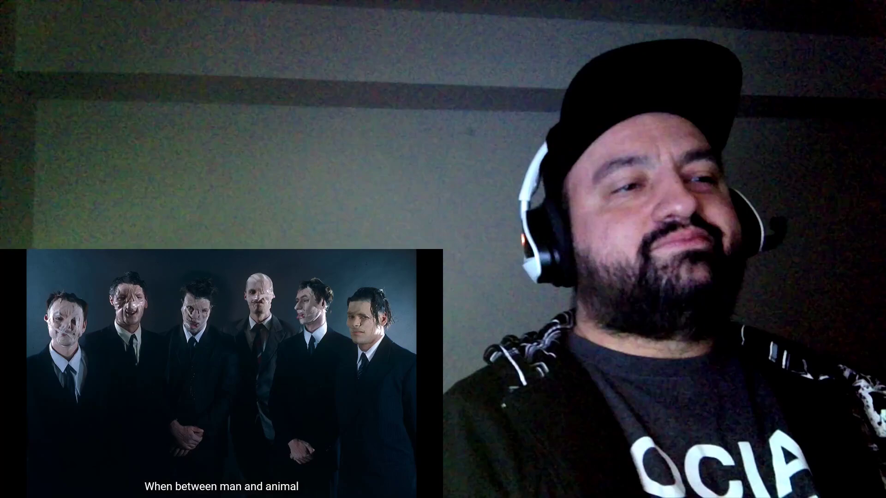
{"action": "key", "text": "space"}
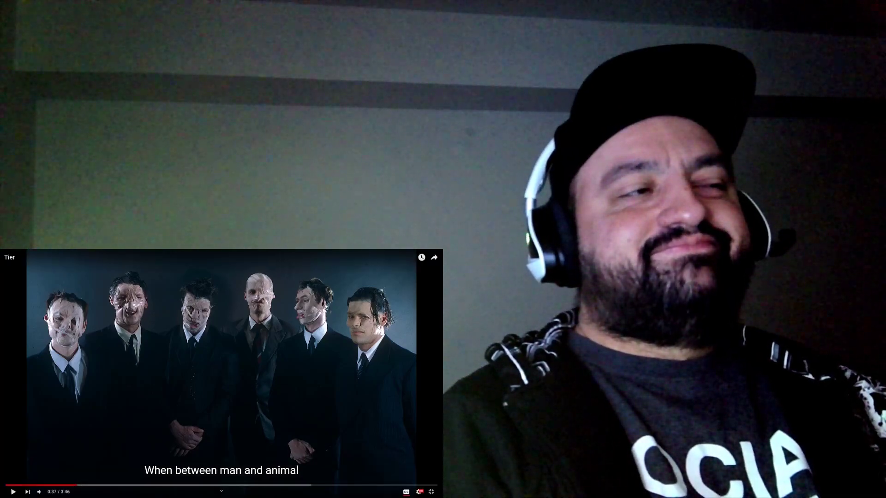
{"action": "key", "text": "space"}
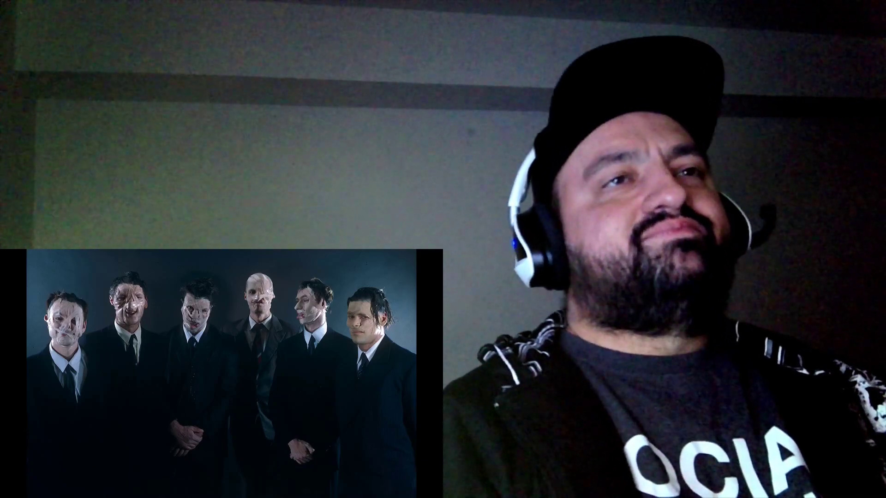
{"action": "key", "text": "space"}
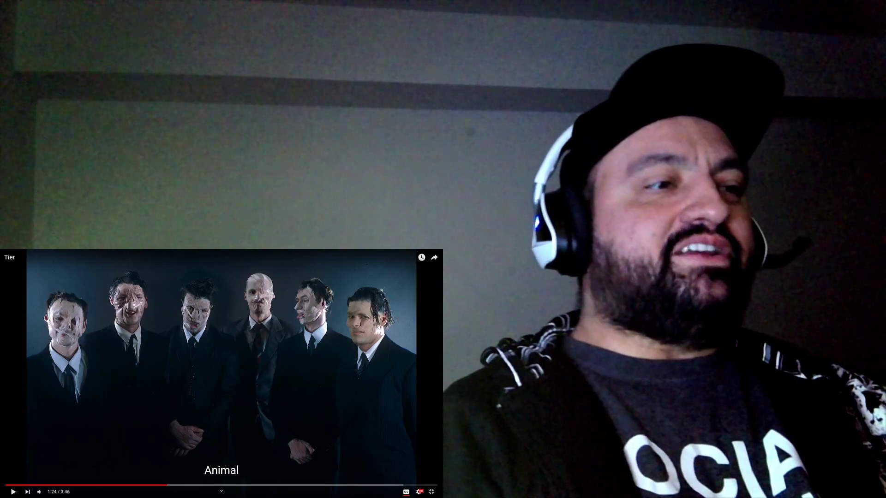
{"action": "key", "text": "space"}
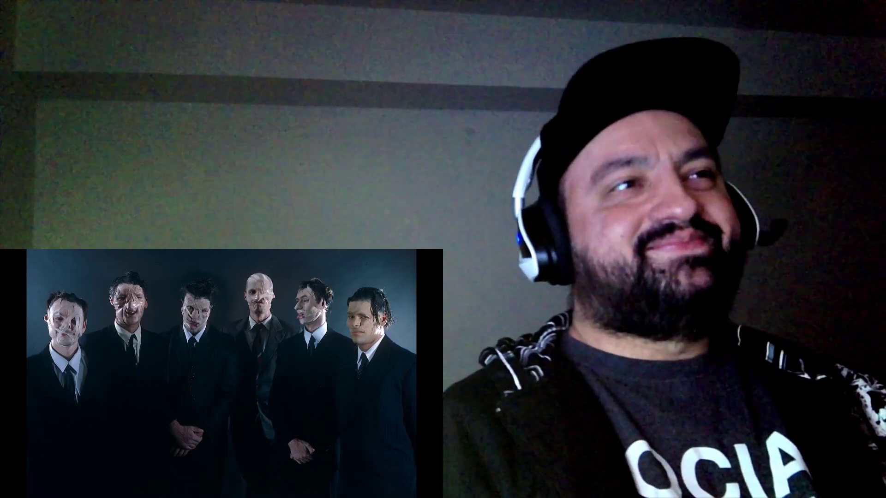
{"action": "key", "text": "space"}
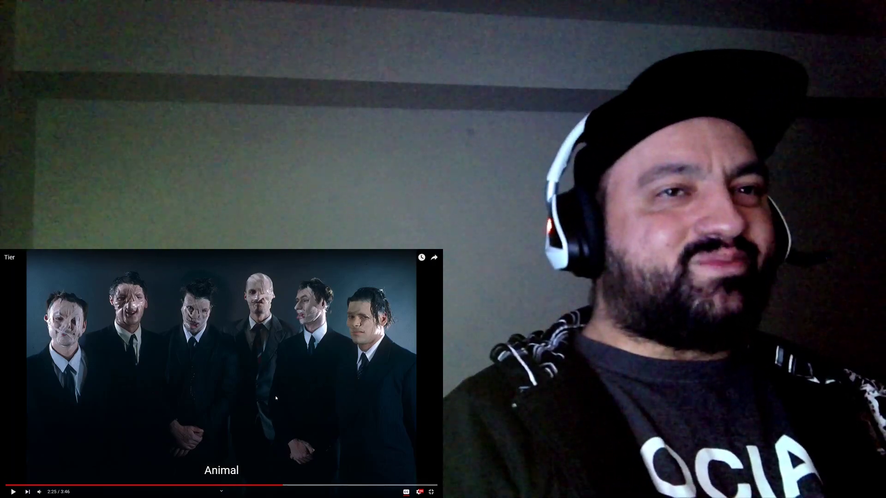
{"action": "left_click", "coordinate": [275, 399]}
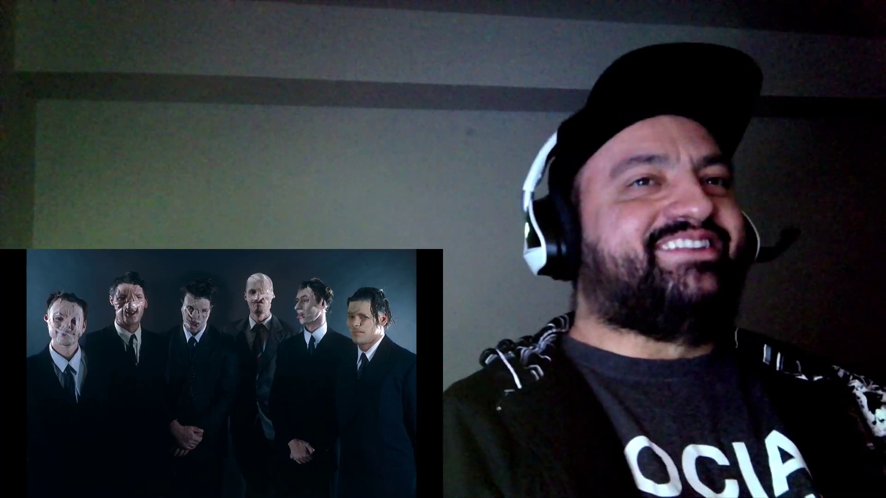
{"action": "key", "text": "space"}
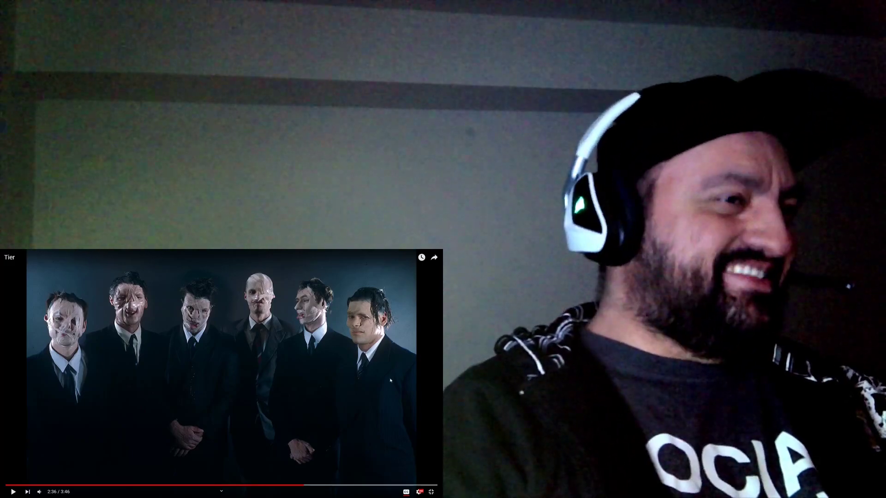
{"action": "key", "text": "space"}
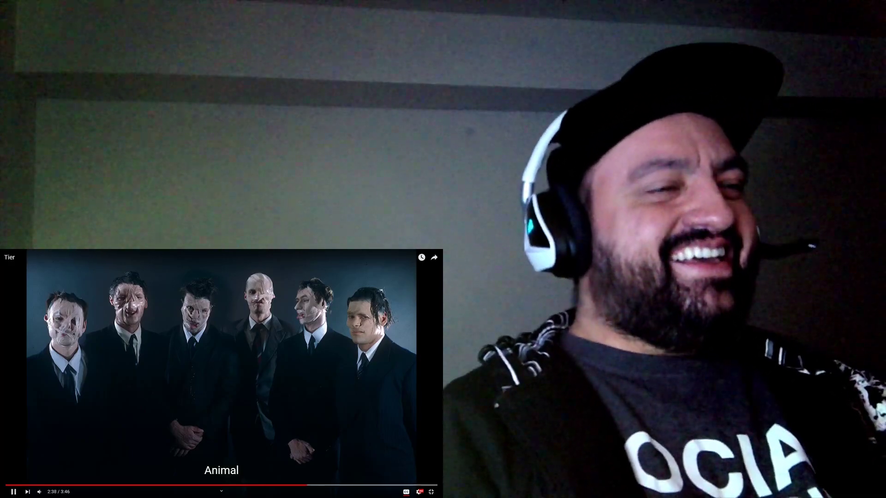
{"action": "key", "text": "space"}
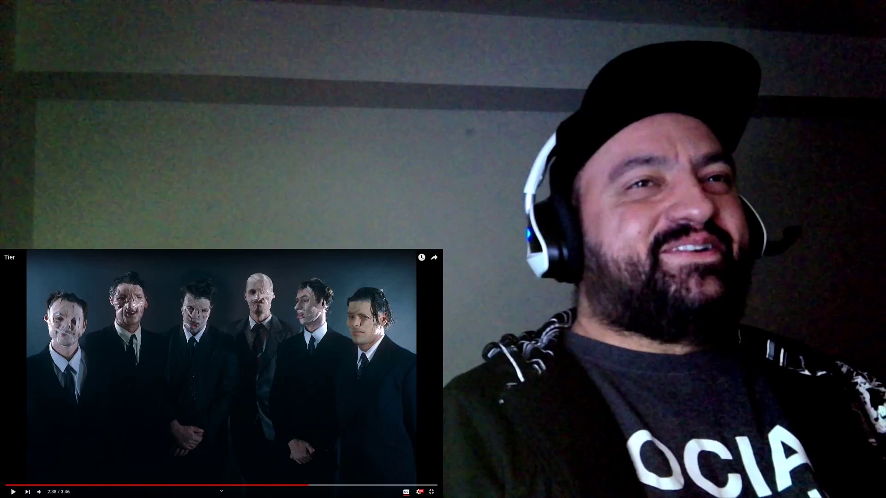